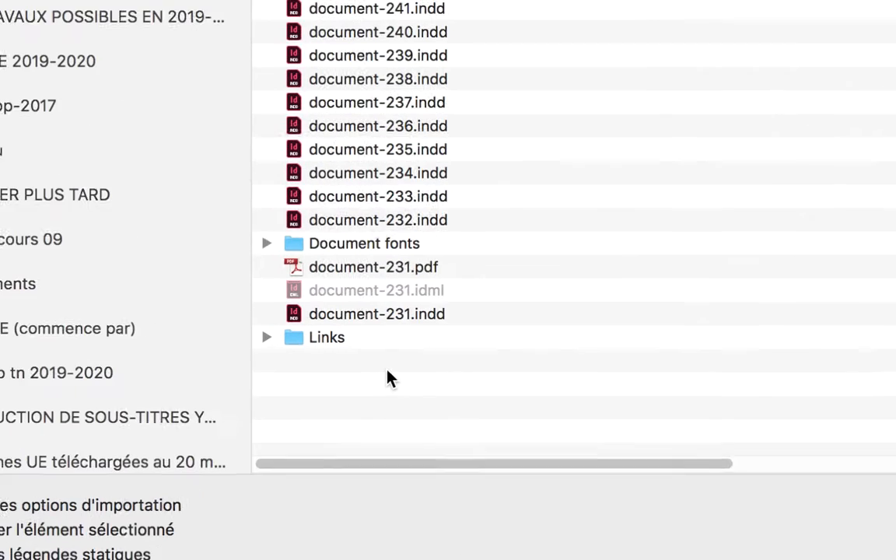
Open the Links folder in the import dialog, display its files as thumbnails and enlarge the dialog
left_click(330, 356)
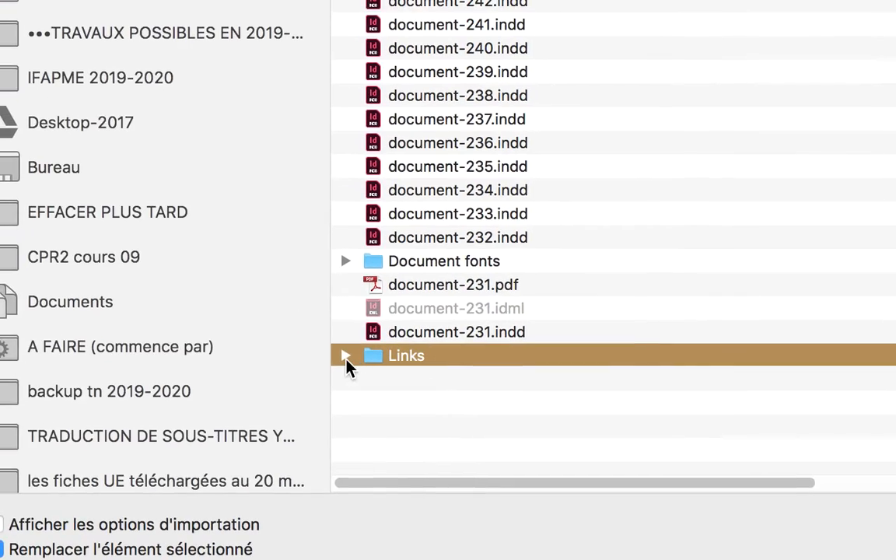
left_click(342, 352)
double_click(356, 360)
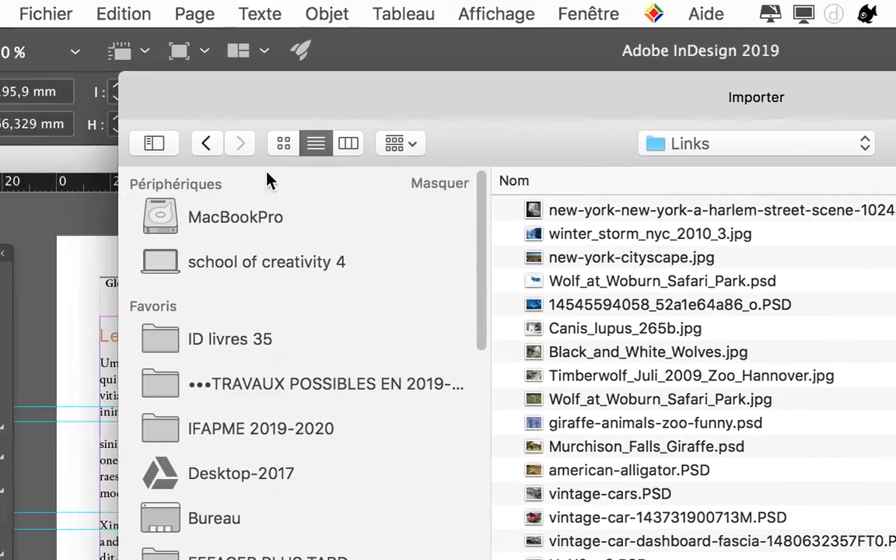
left_click(89, 85)
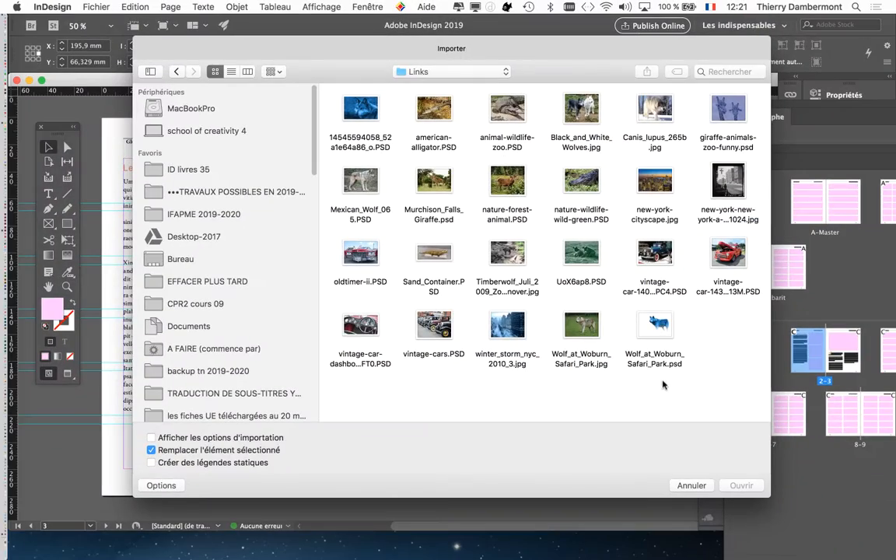
left_click_drag(769, 496, 895, 444)
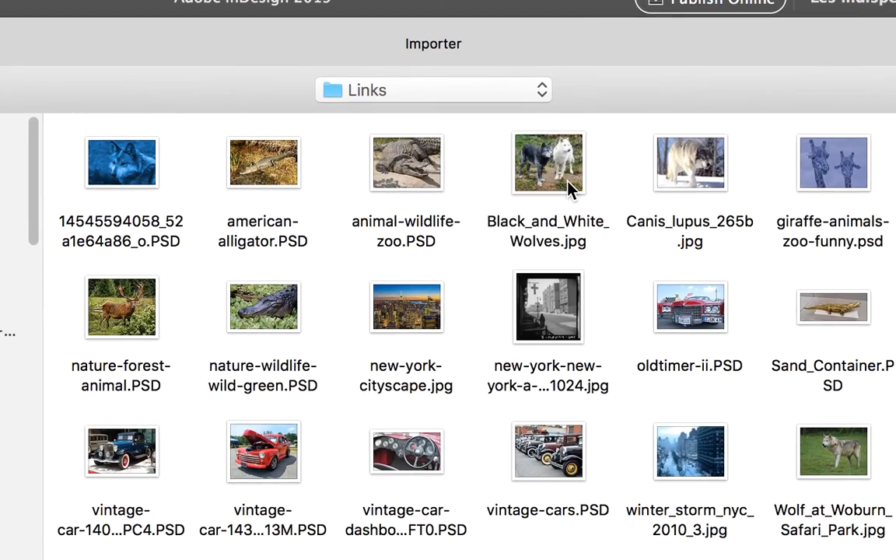
Place Black_and_White_Wolves.jpg into the selected image frame beside the text on page 2
left_click(570, 189)
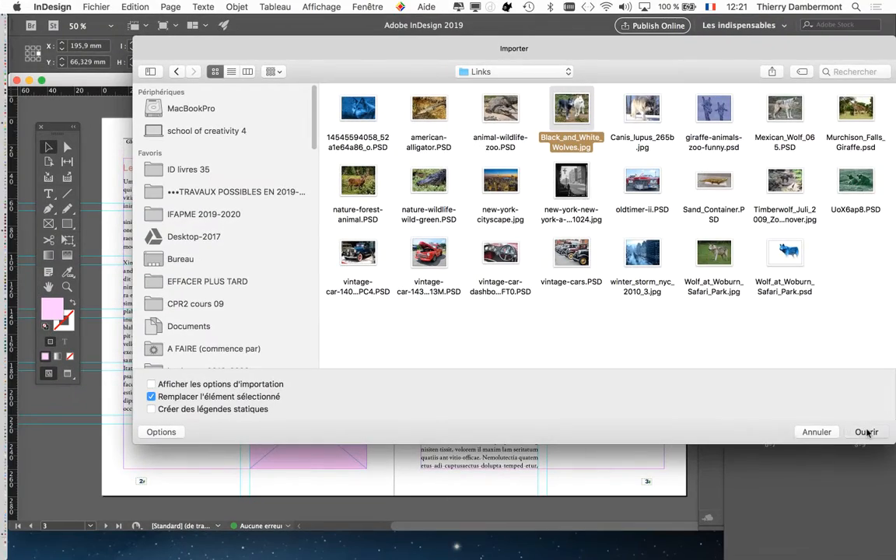
left_click(865, 431)
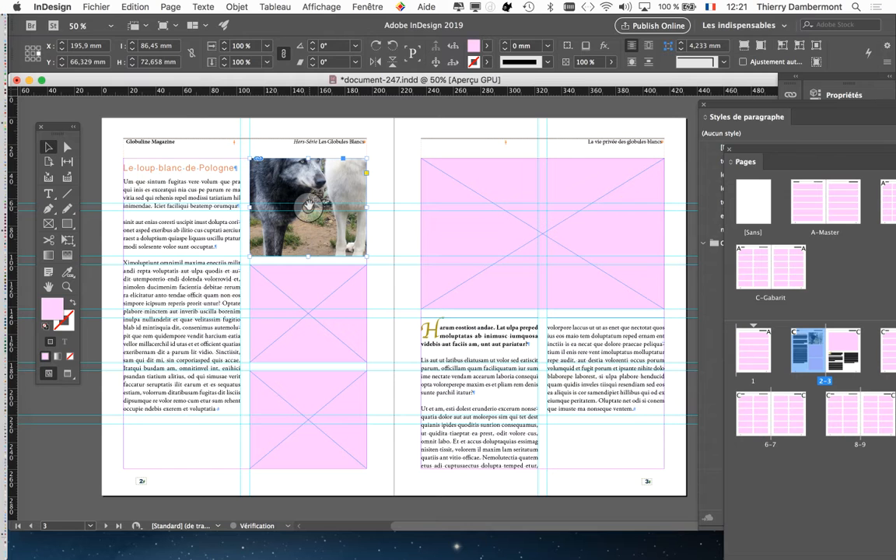
key("super+1")
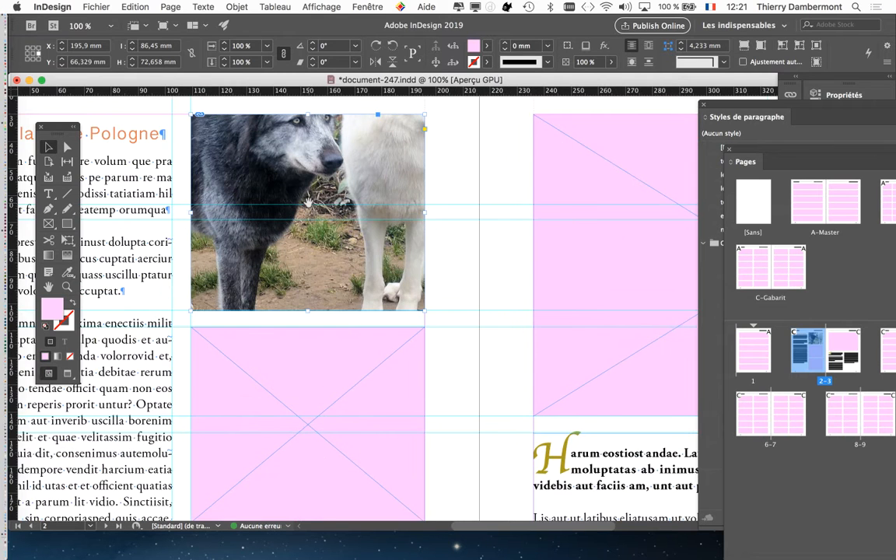
key("super+minus")
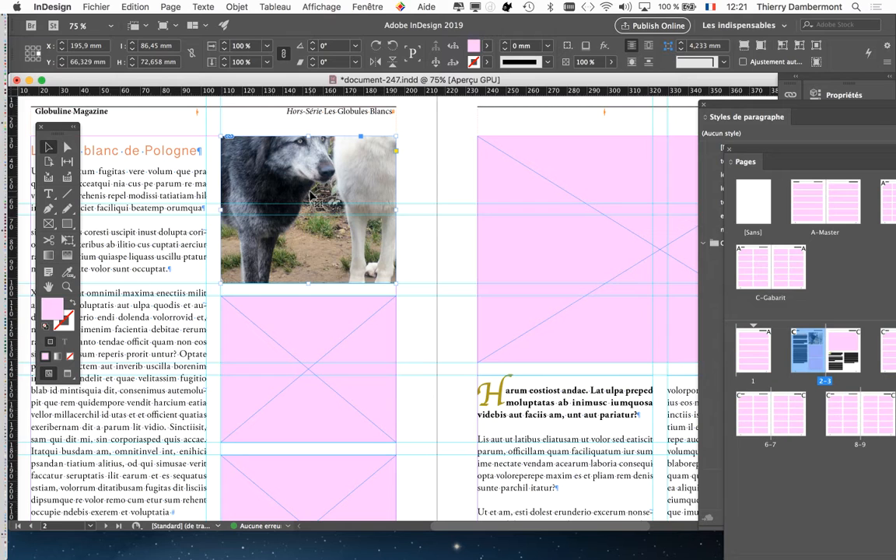
left_click(408, 190)
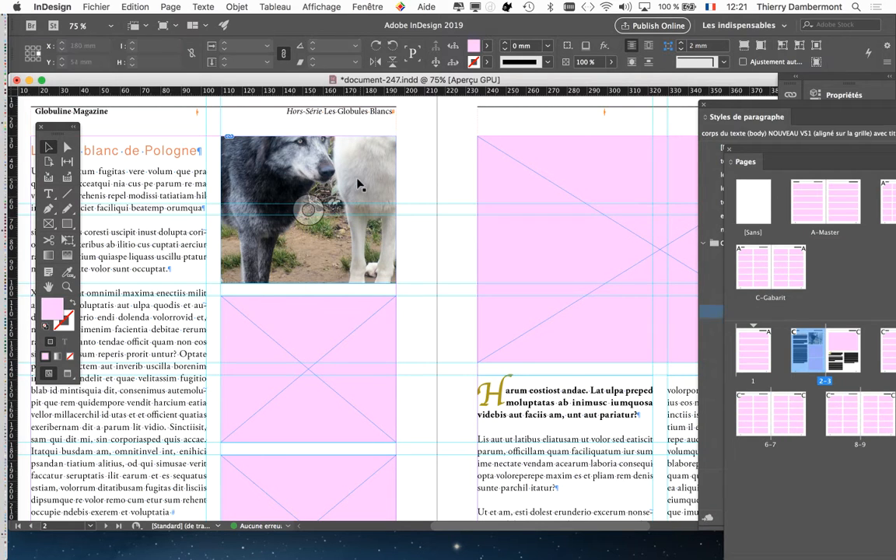
left_click(308, 208)
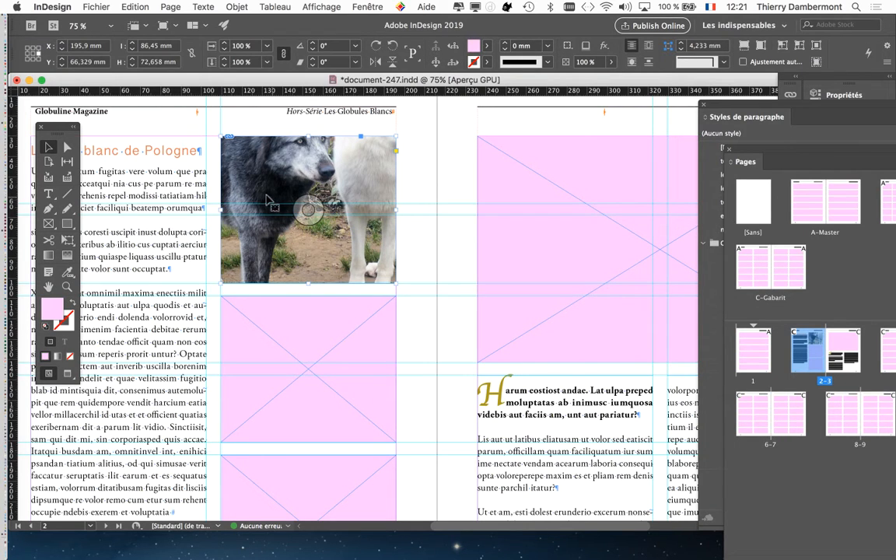
left_click(309, 209)
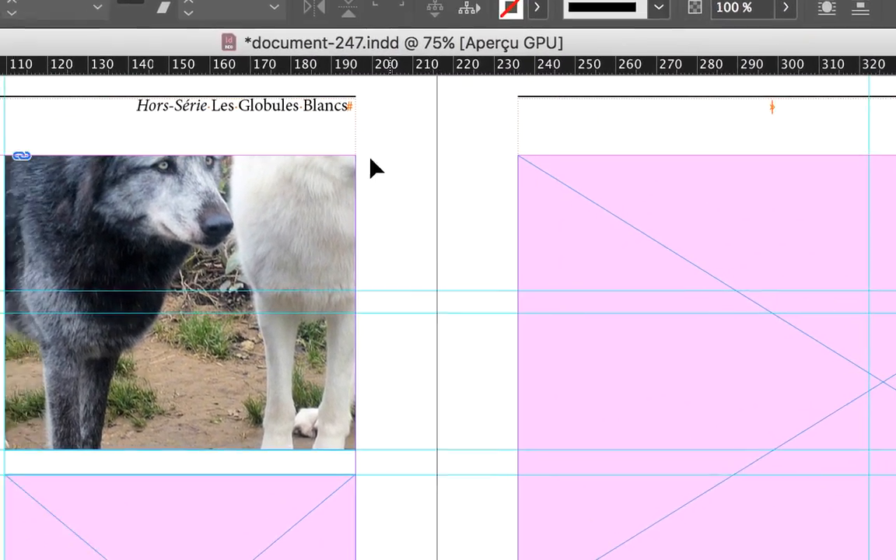
left_click(290, 195)
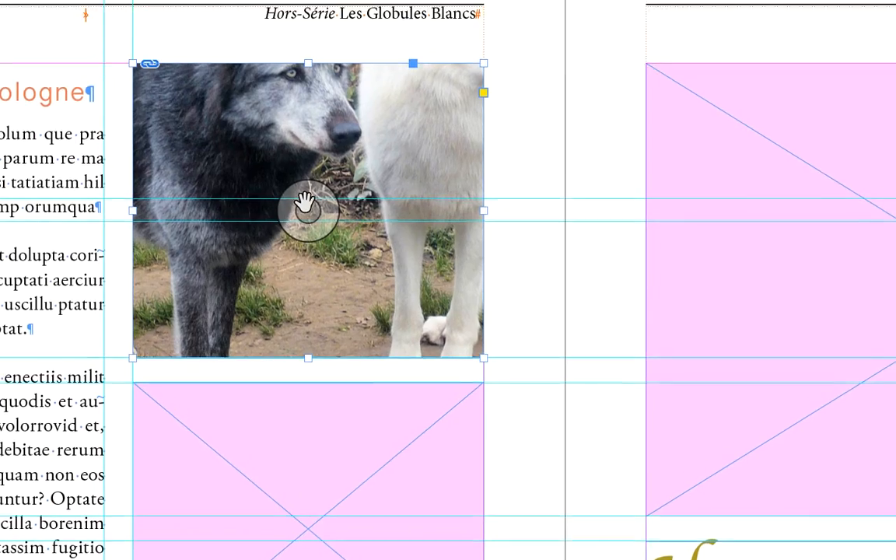
left_click(534, 77)
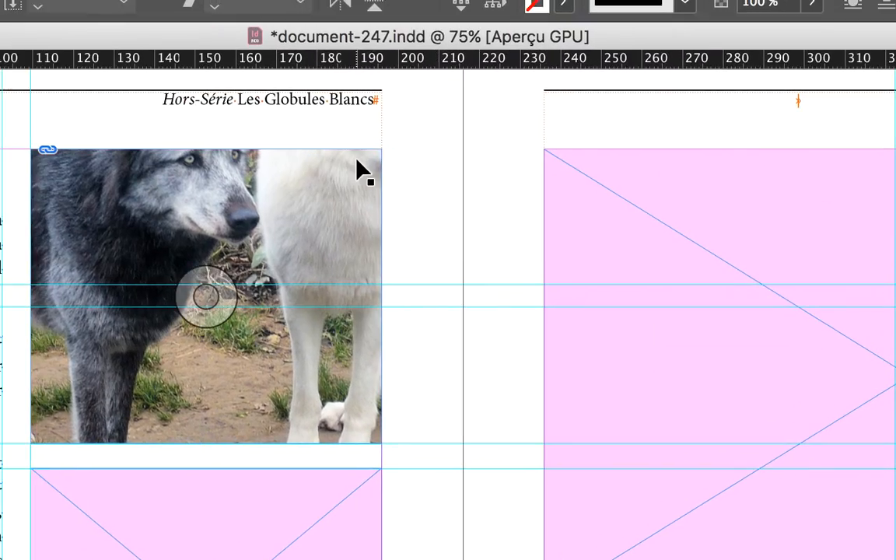
left_click(357, 161)
left_click(441, 99)
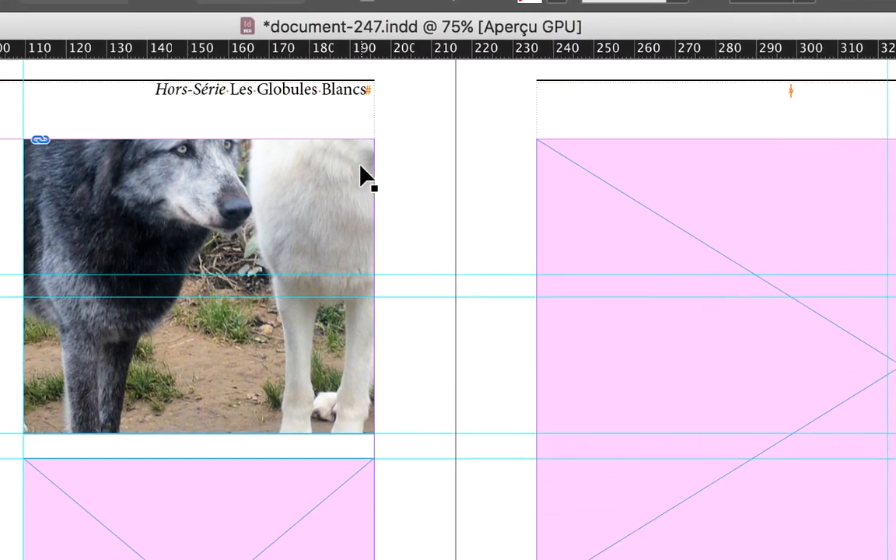
Select the wolves image frame and make the picture fill it proportionally
left_click(360, 169)
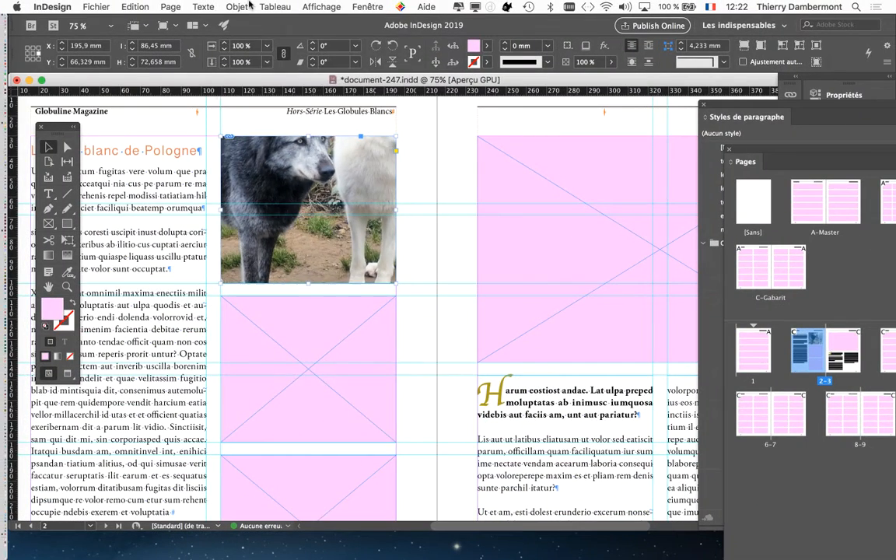
left_click(236, 6)
mouse_move(299, 223)
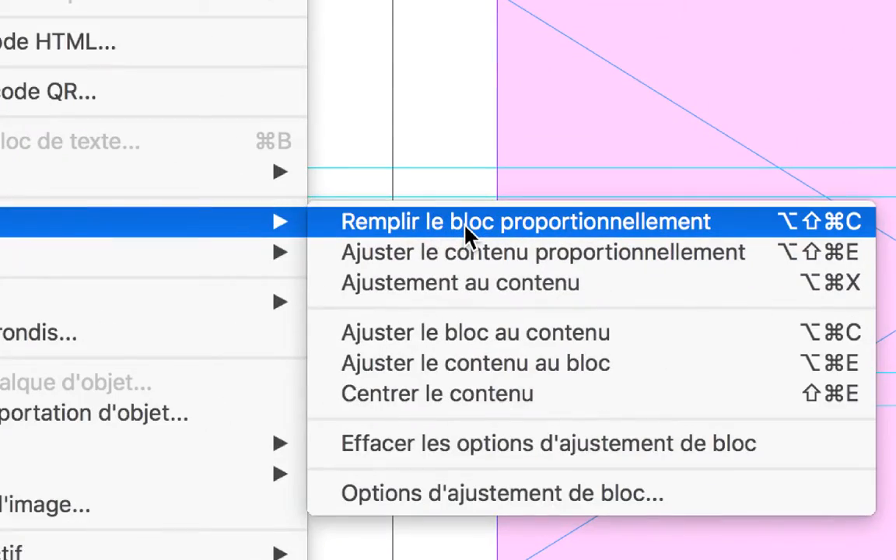
left_click(465, 225)
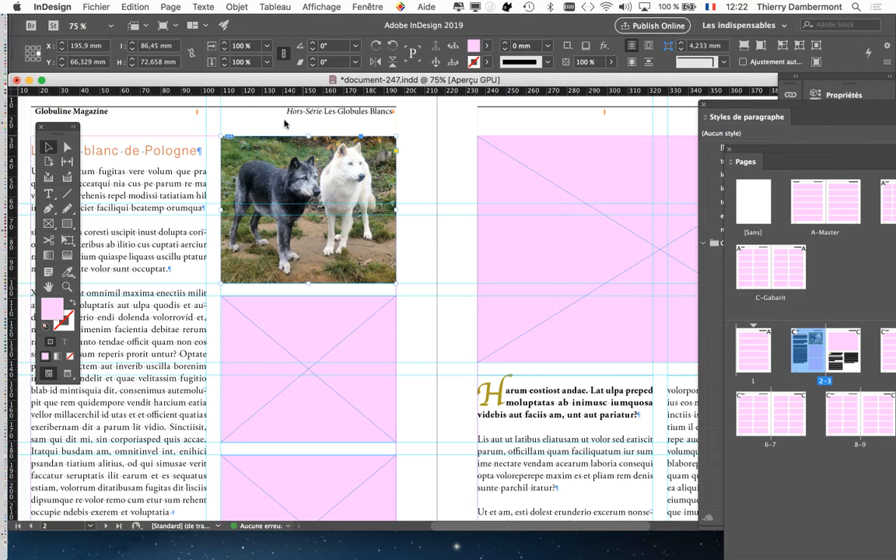
left_click(237, 7)
mouse_move(292, 228)
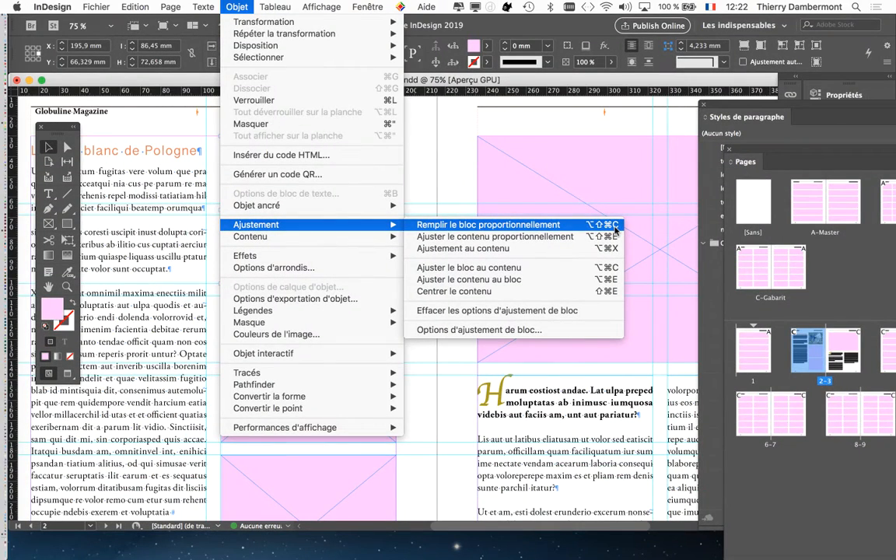
left_click(465, 197)
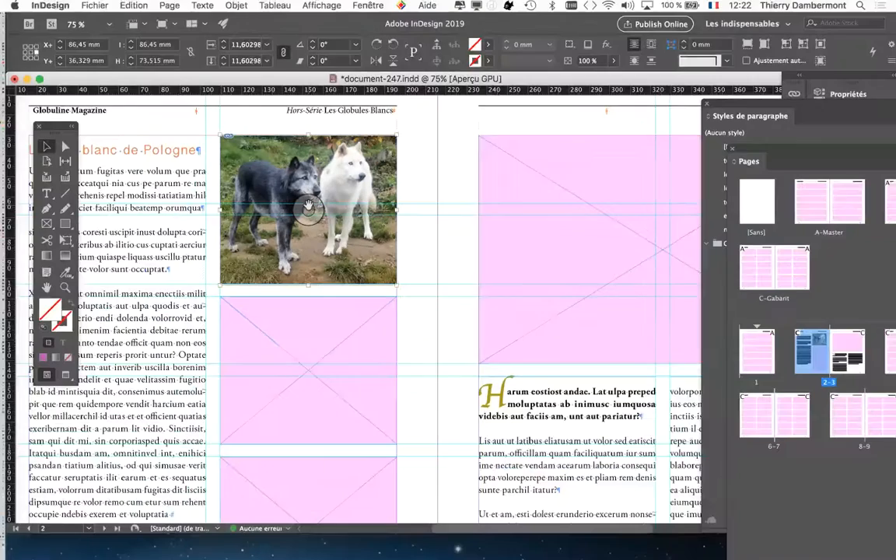
Place the new-york-new-york-a-harlem-street-scene image into the middle frame of page 2 and make it fill the frame proportionally
left_click(525, 439)
left_click(291, 489)
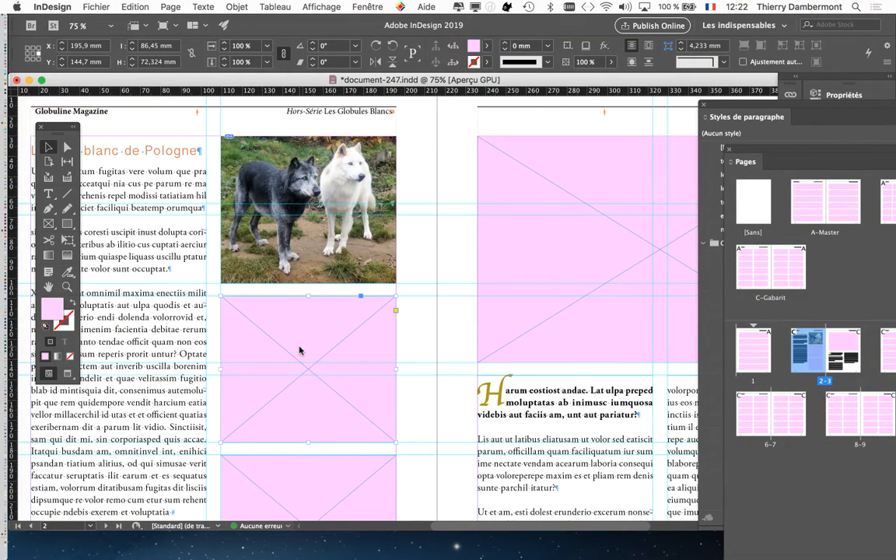
key("super+d")
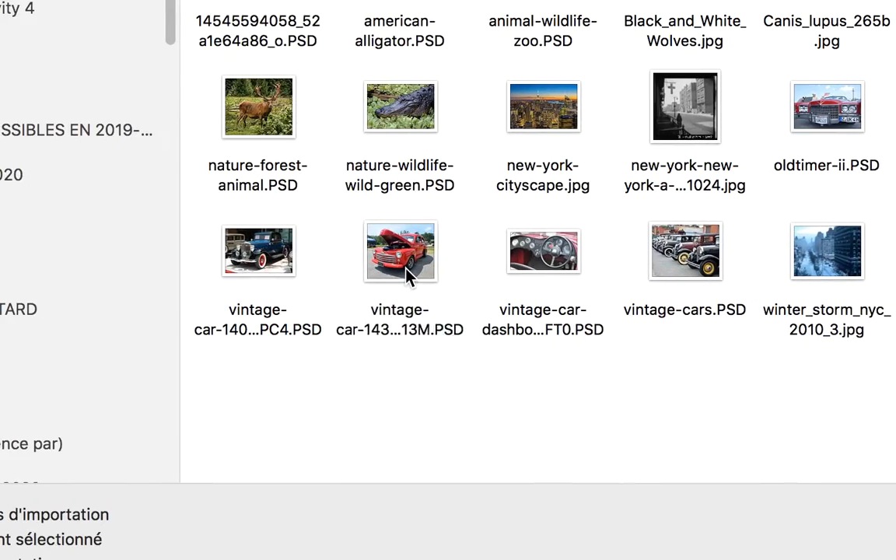
left_click(370, 277)
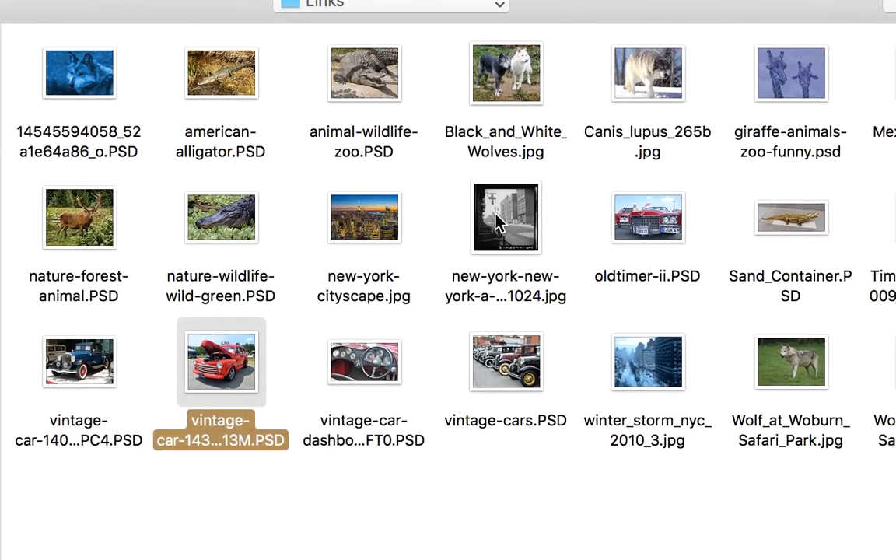
left_click(536, 285)
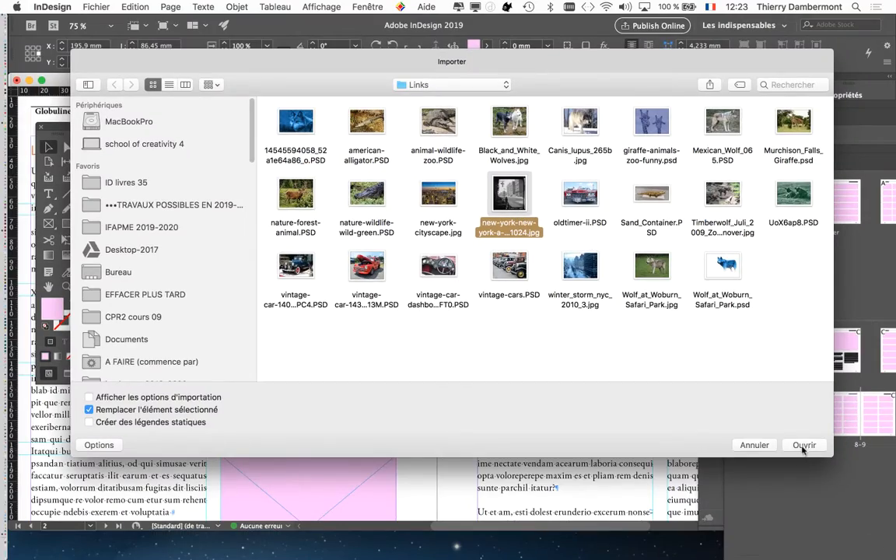
left_click(803, 445)
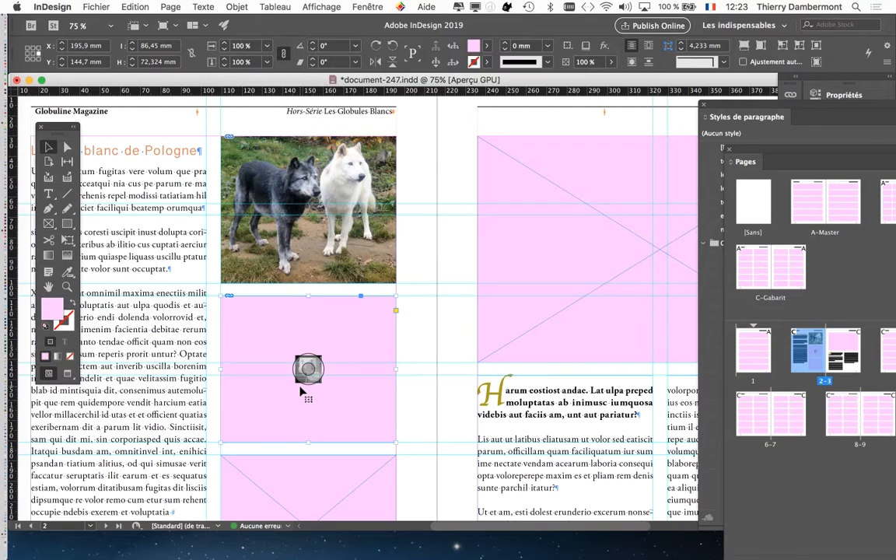
left_click(302, 390)
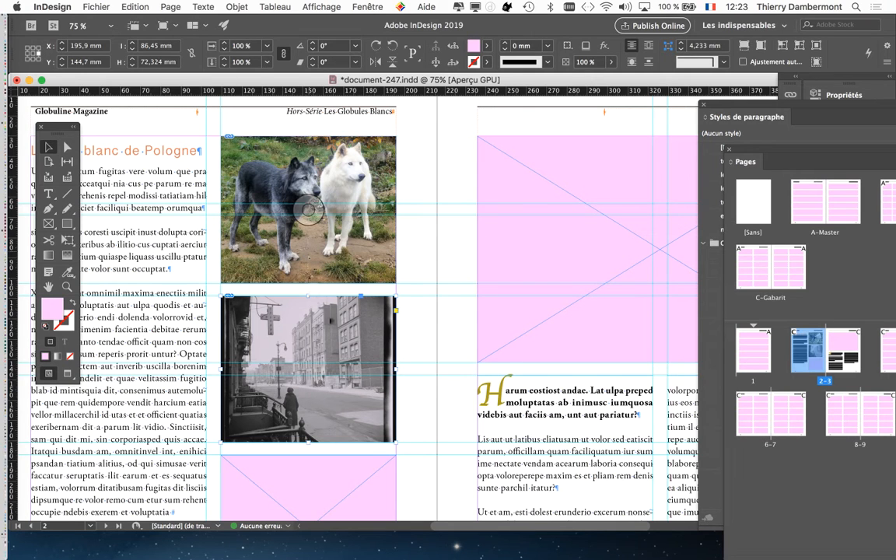
left_click(227, 7)
mouse_move(327, 225)
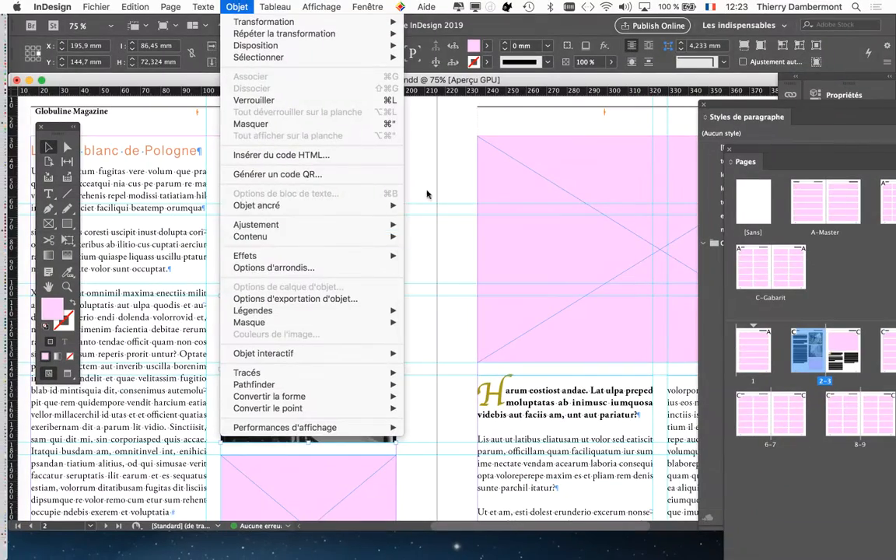
left_click(432, 193)
Place Sand_Container.PSD into the empty frame below the street photo on page 2 and make it fill the frame proportionally
scroll(379, 445, "down", 3)
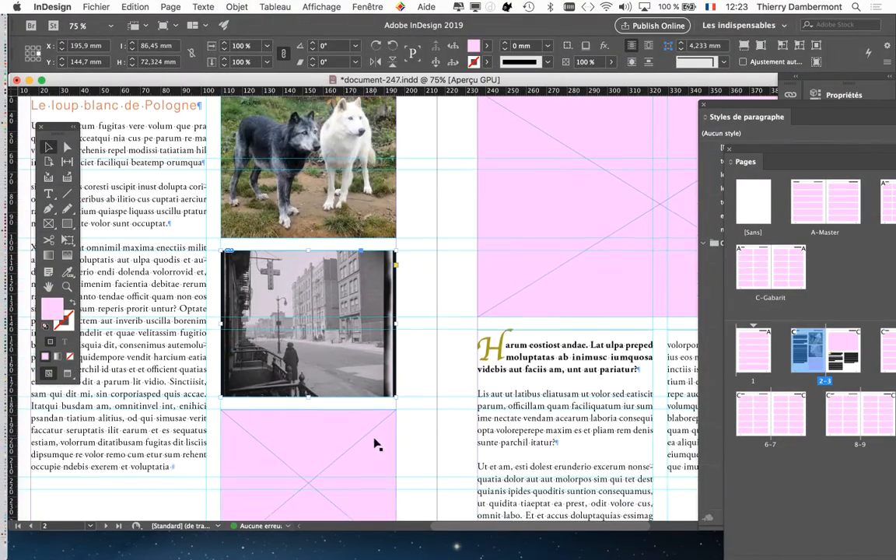
scroll(369, 437, "down", 2)
left_click(307, 384)
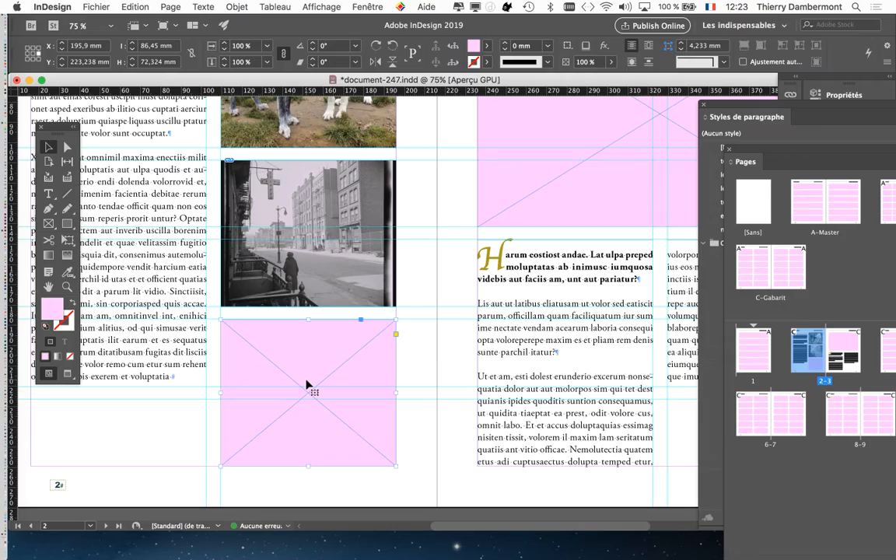
key("super+d")
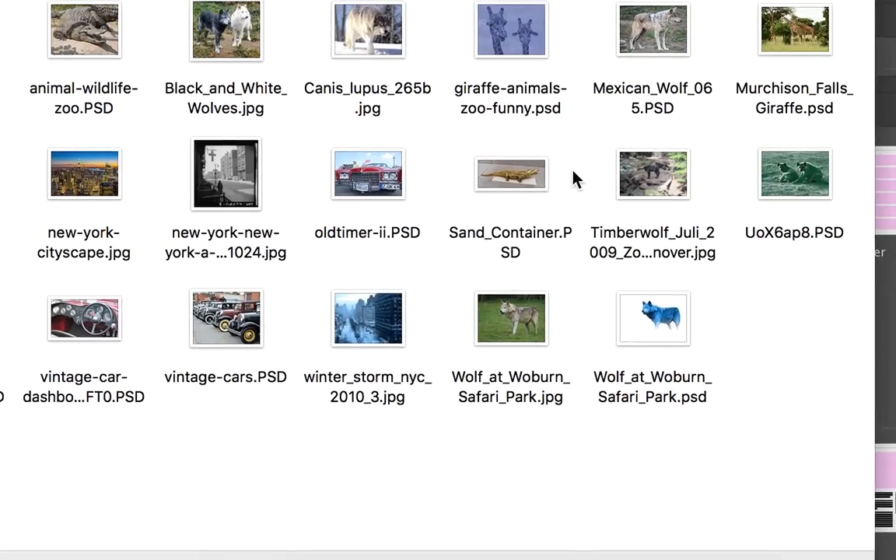
left_click(517, 186)
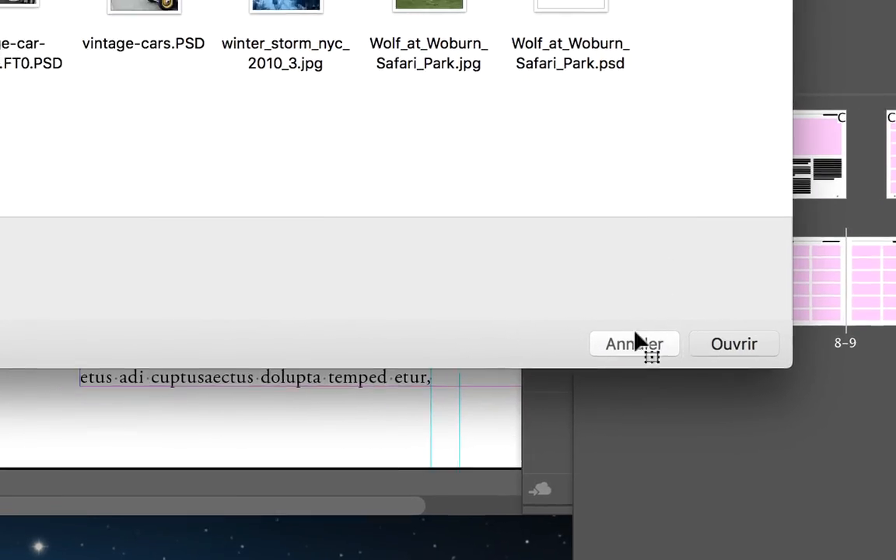
left_click(635, 343)
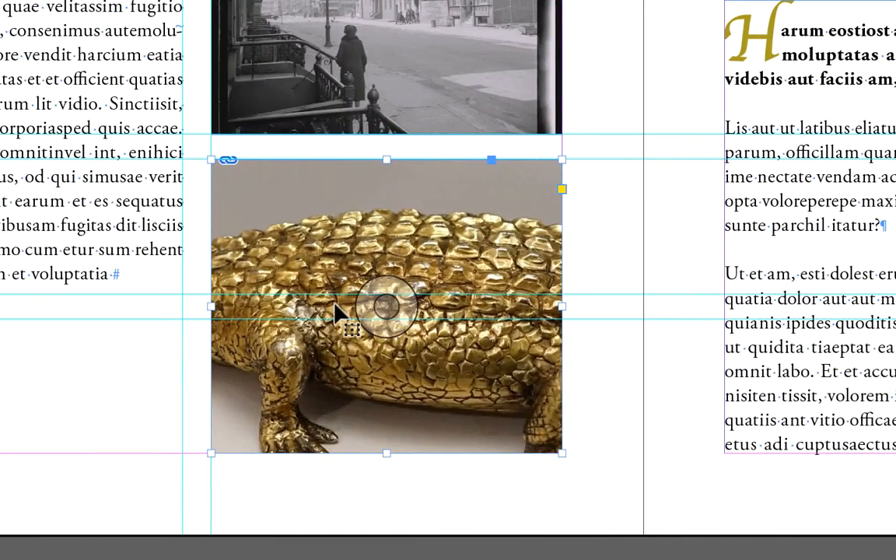
key("alt+shift+super+c")
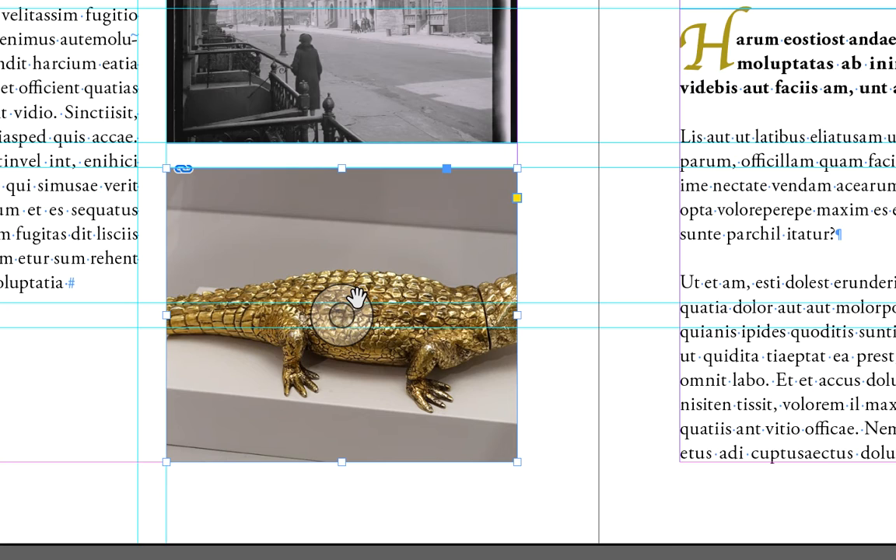
Shift the golden crocodile picture sideways within its frame so the whole head shows, and deselect it
left_click(355, 297)
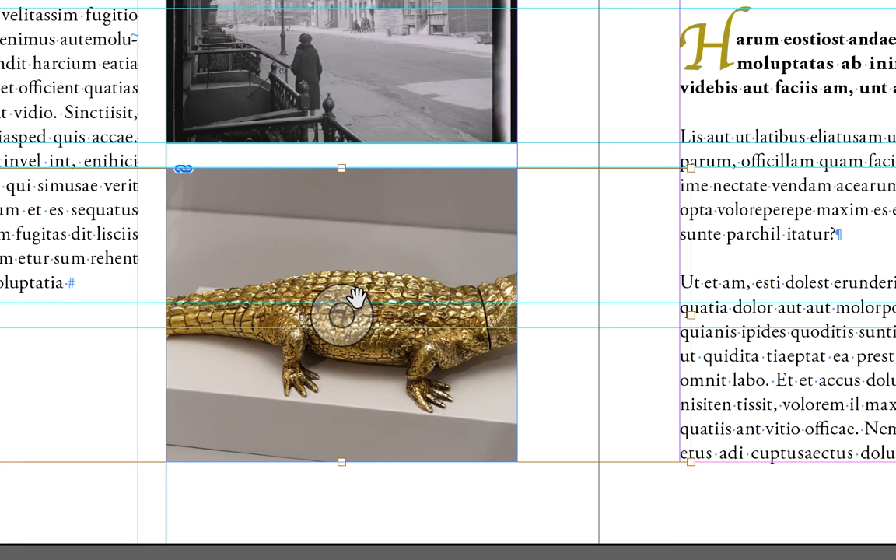
left_click_drag(356, 297, 314, 309)
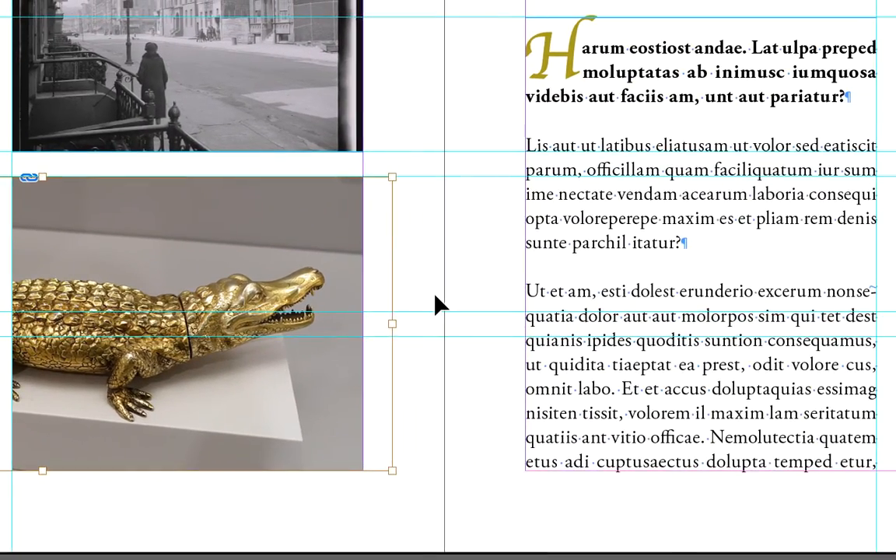
left_click(686, 285)
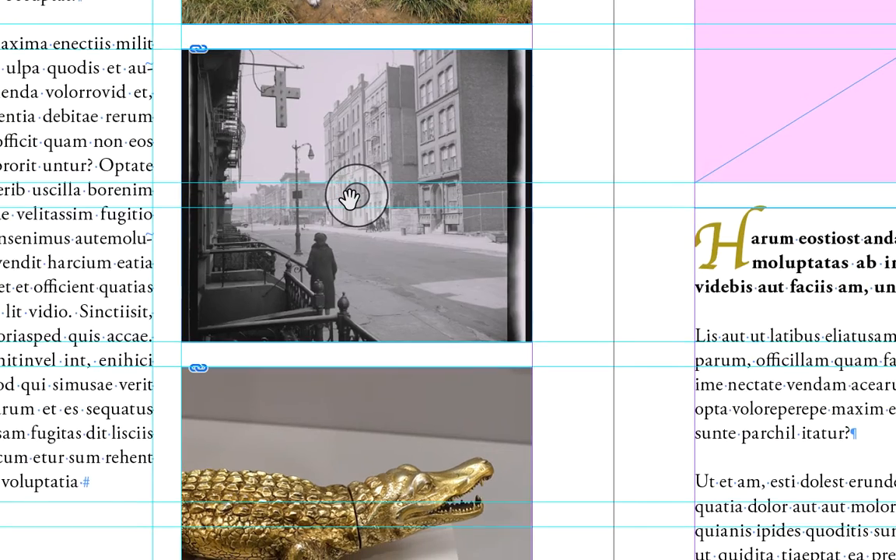
Enlarge the street photo proportionally to about 820 % within its frame so its black side borders are cropped out, and deselect it
left_click(194, 11)
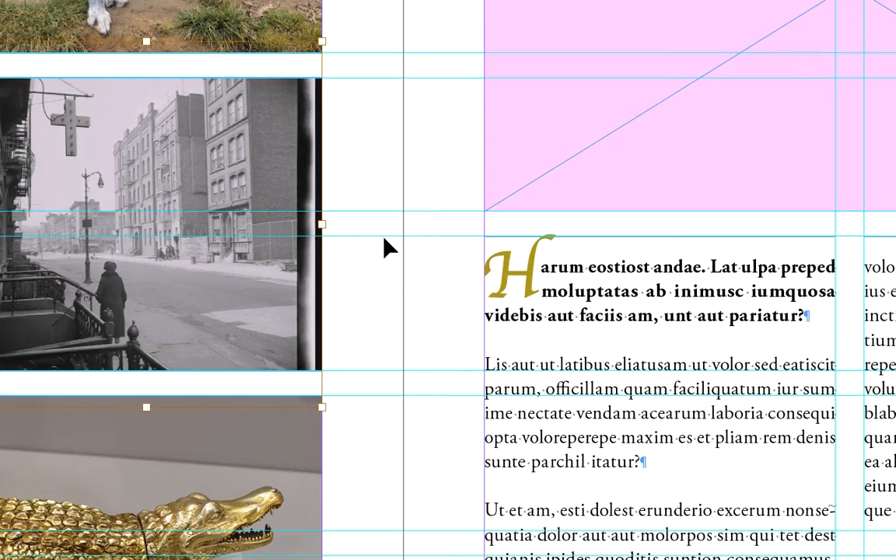
left_click(557, 247)
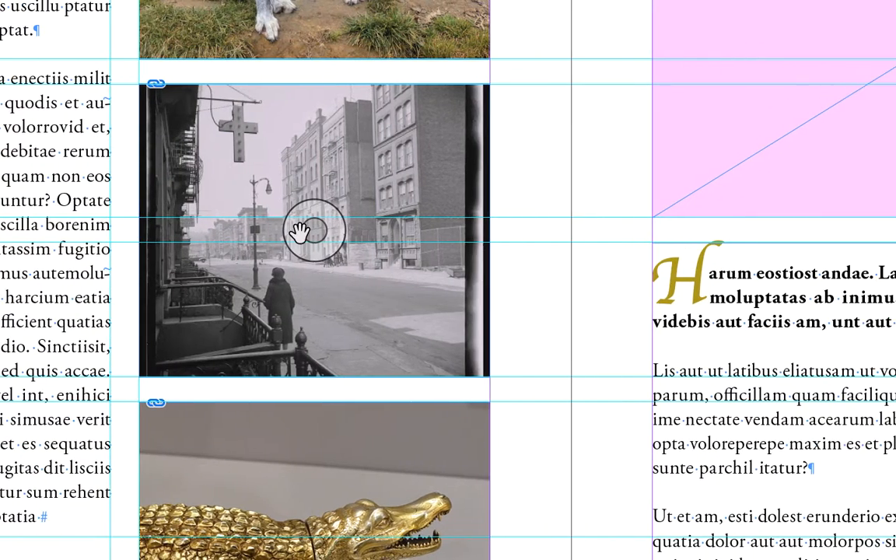
left_click(336, 231)
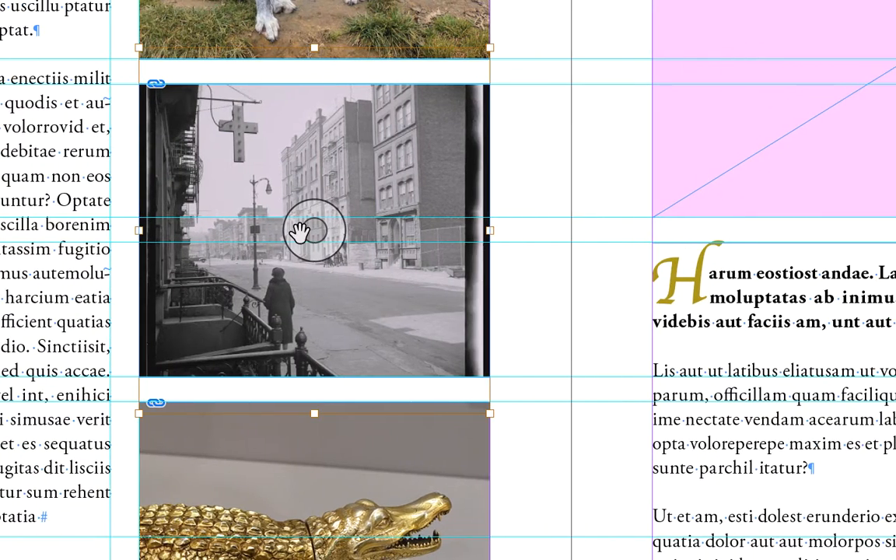
mouse_move(300, 231)
left_mouse_down()
mouse_move(301, 255)
mouse_move(303, 247)
left_mouse_up()
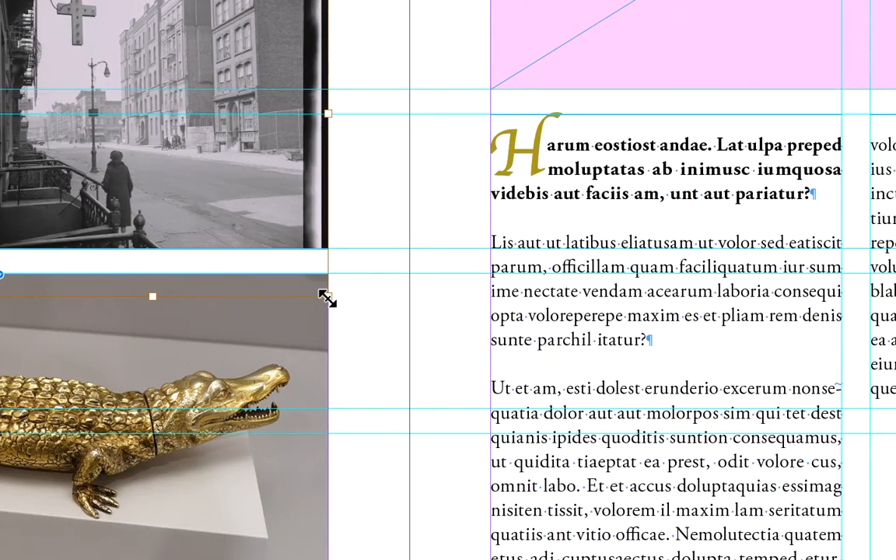
left_click_drag(327, 298, 344, 310)
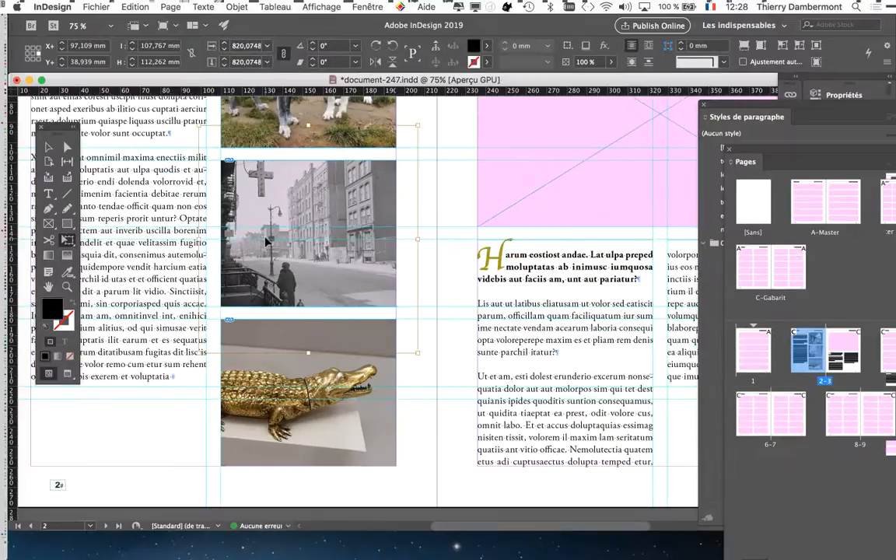
left_click(434, 419)
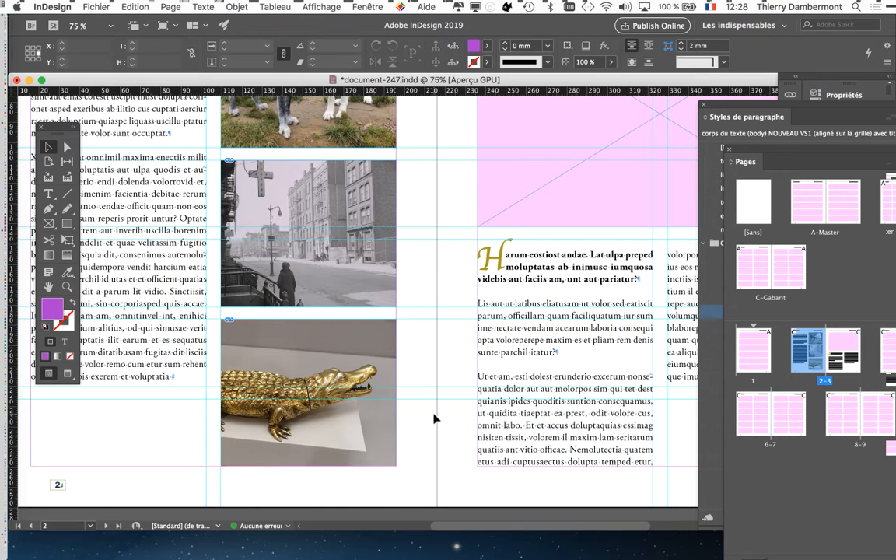
Start saving a new version of document-247.indd with Save As, opening the number in the file name for editing
left_click(96, 6)
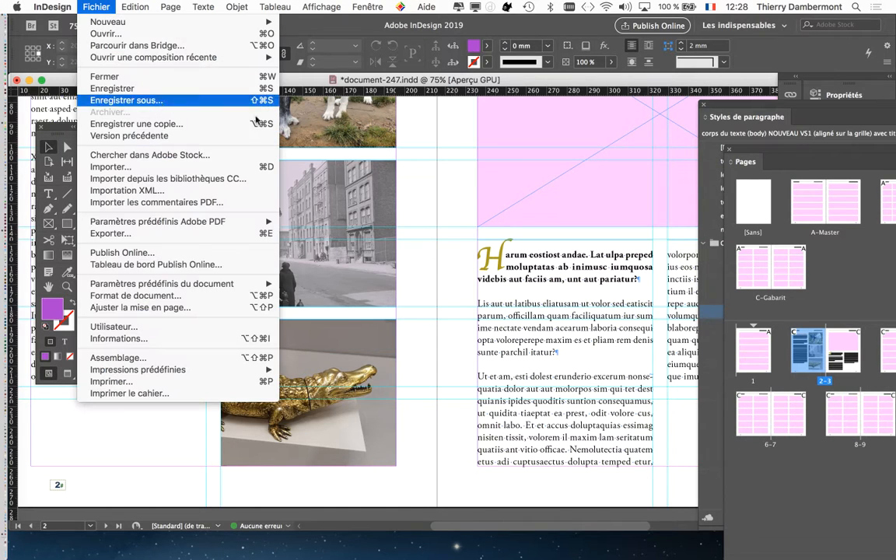
left_click(148, 97)
left_click(454, 54)
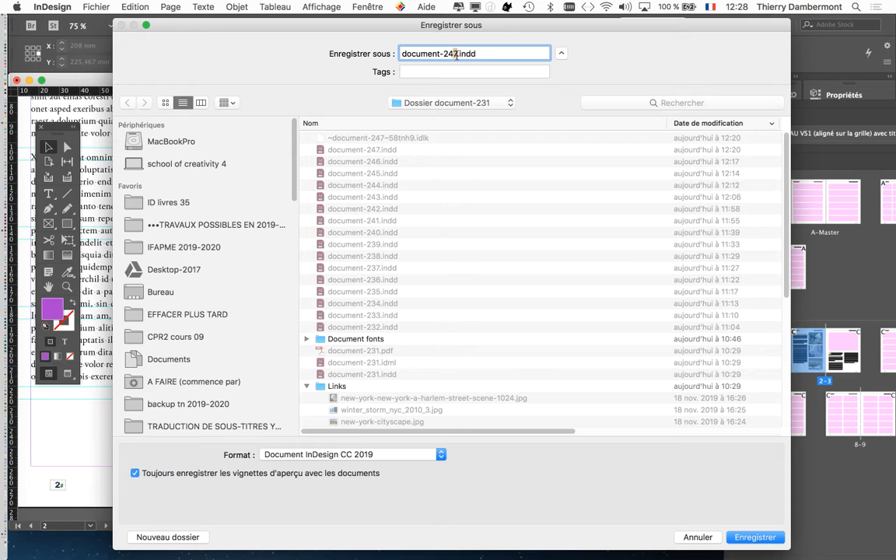